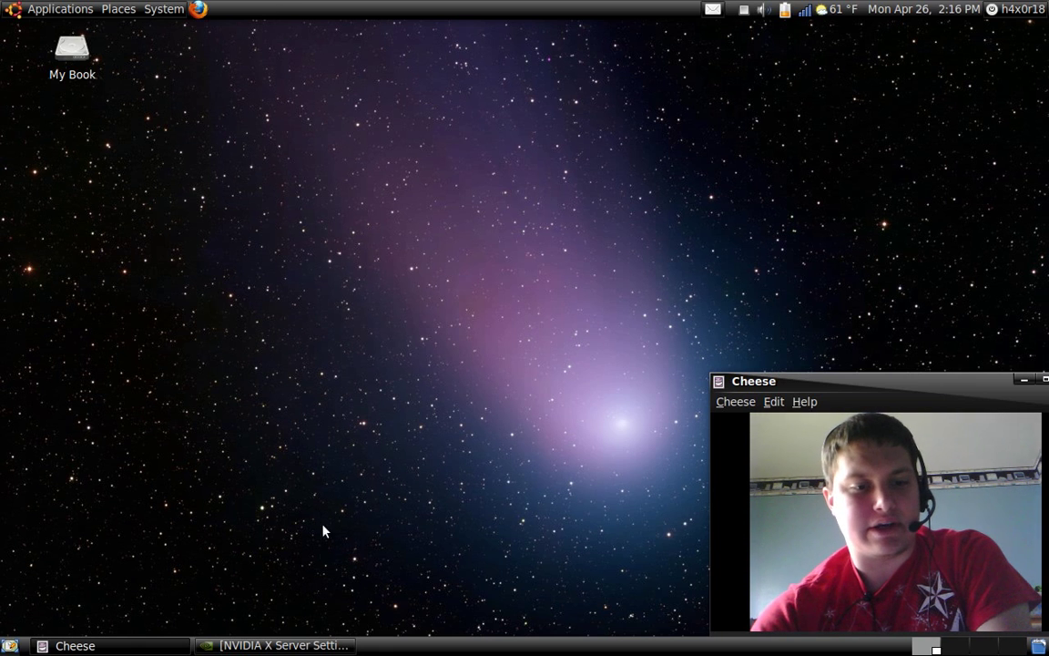
# Step: Restore the NVIDIA settings window, check X Server Information, then re-run Detect Displays in Display Configuration
pyautogui.click(306, 647)
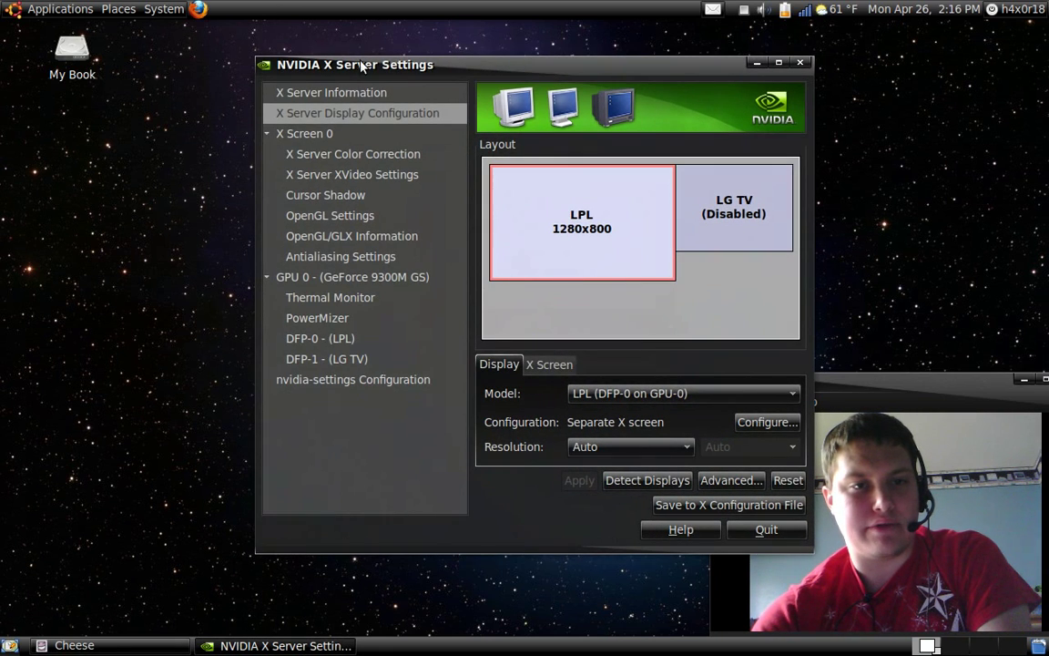
pyautogui.moveTo(426, 65); pyautogui.dragTo(376, 55)
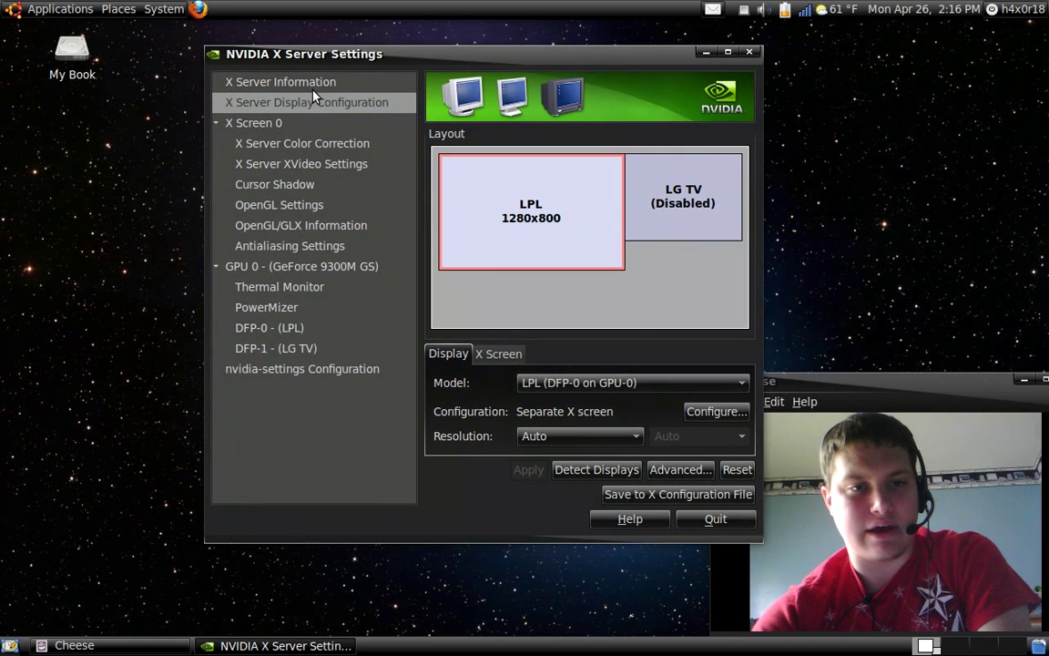
pyautogui.click(410, 82)
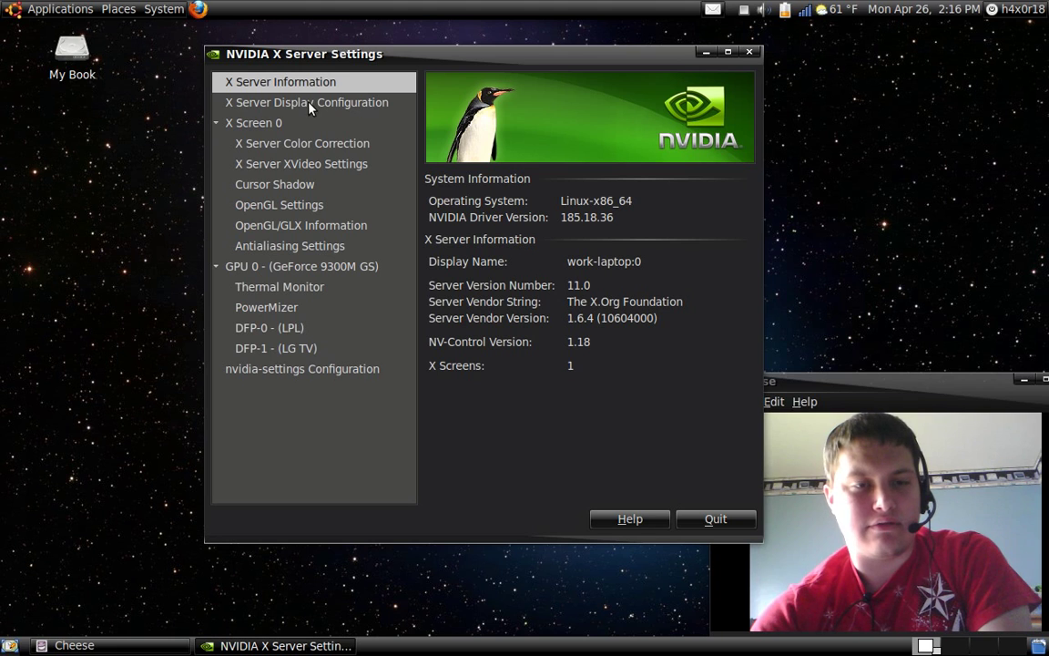
pyautogui.click(344, 102)
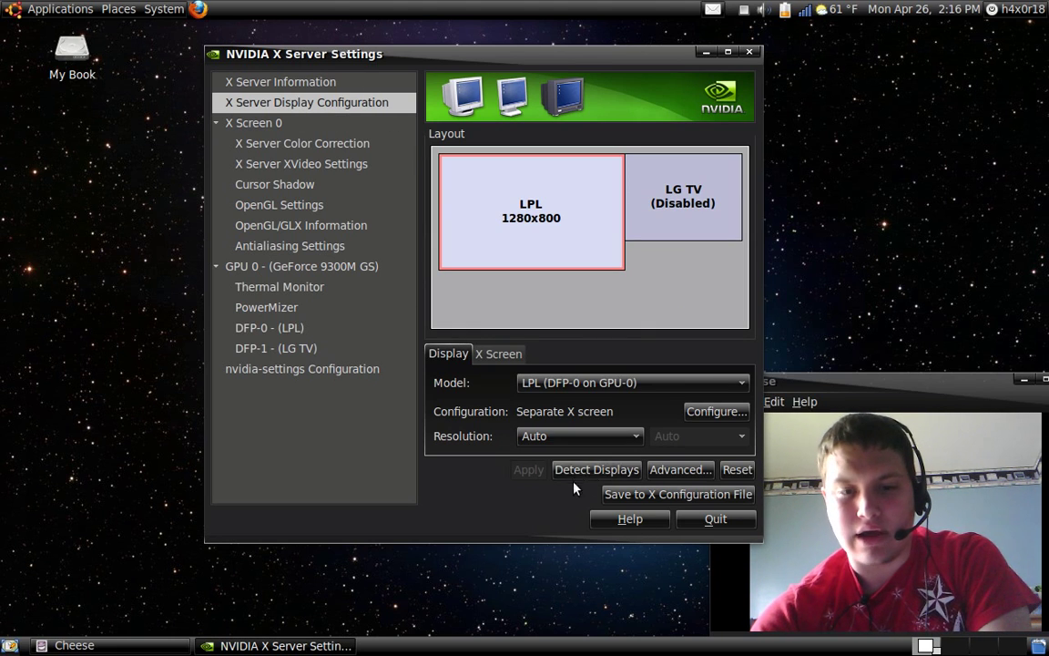
pyautogui.click(598, 471)
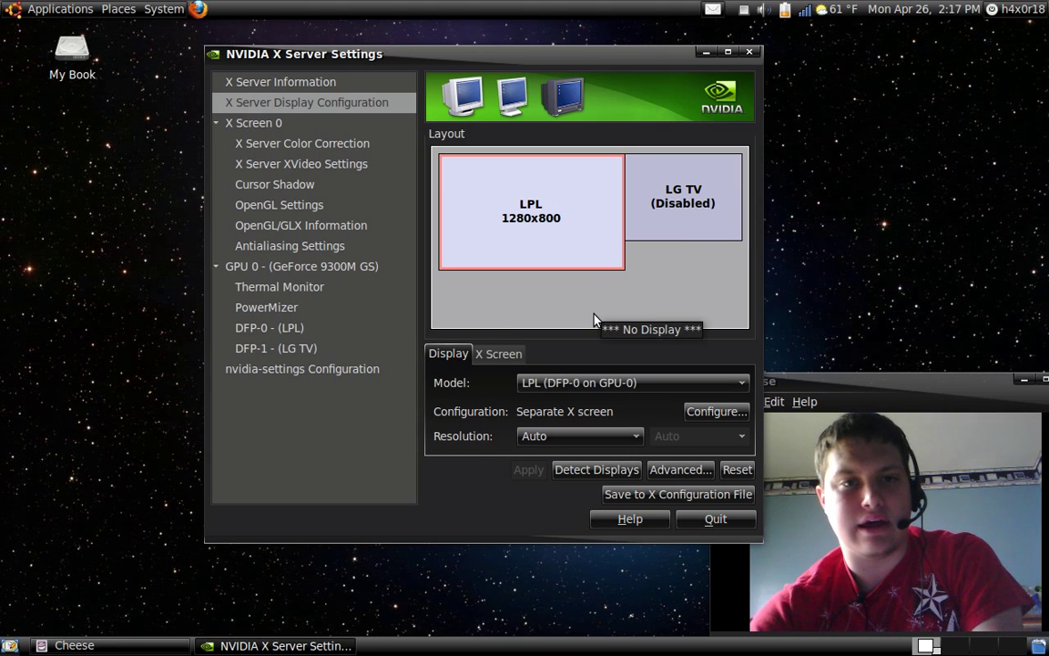
pyautogui.click(666, 206)
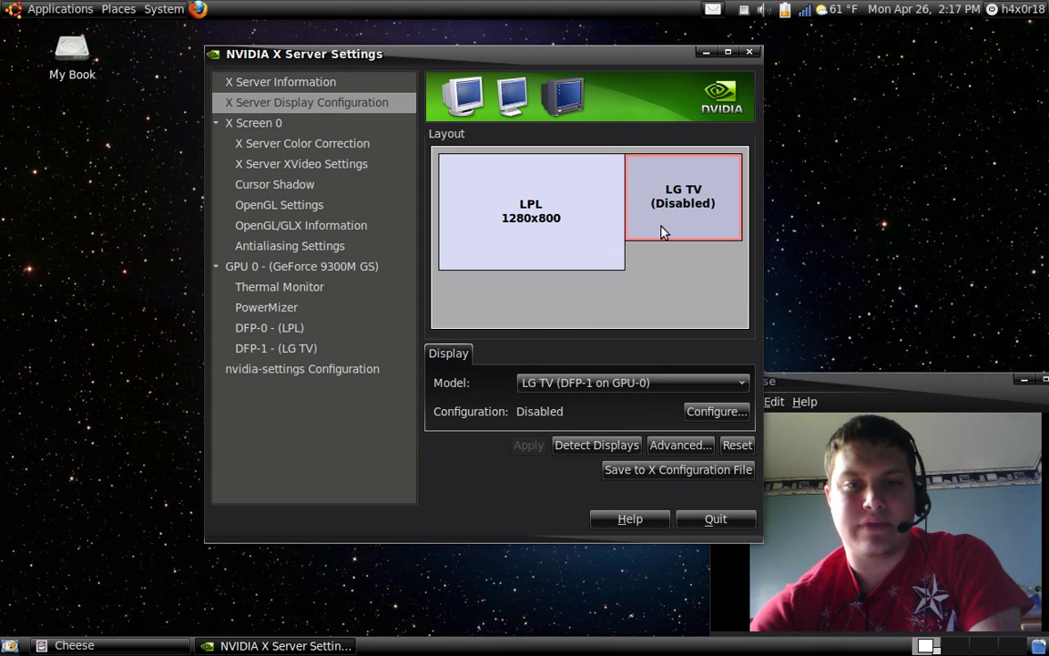
pyautogui.click(509, 207)
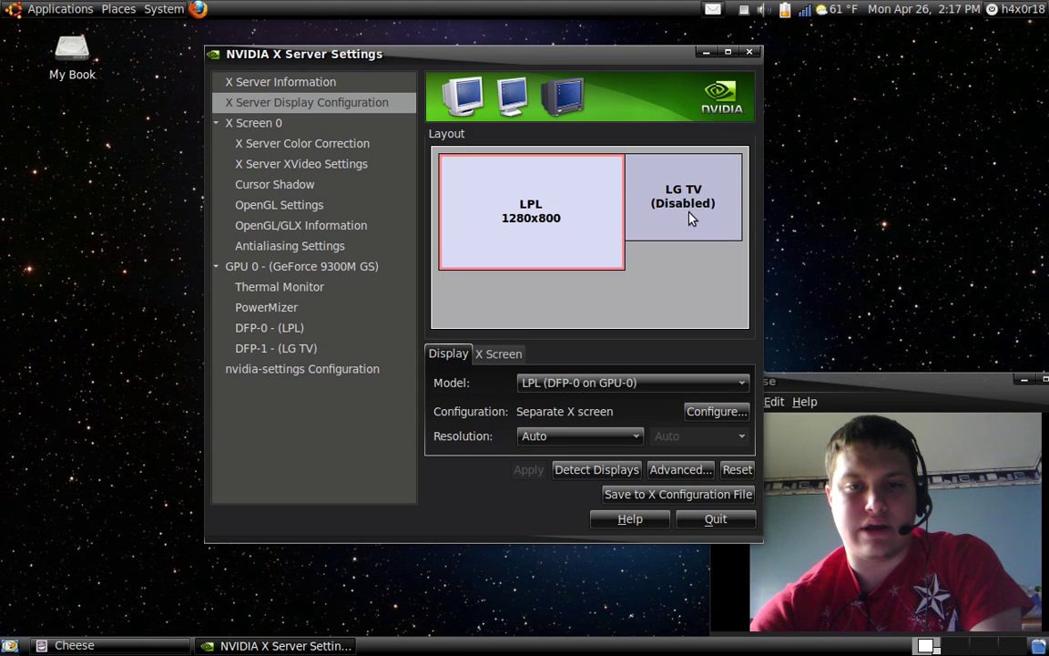
pyautogui.click(629, 197)
pyautogui.click(721, 416)
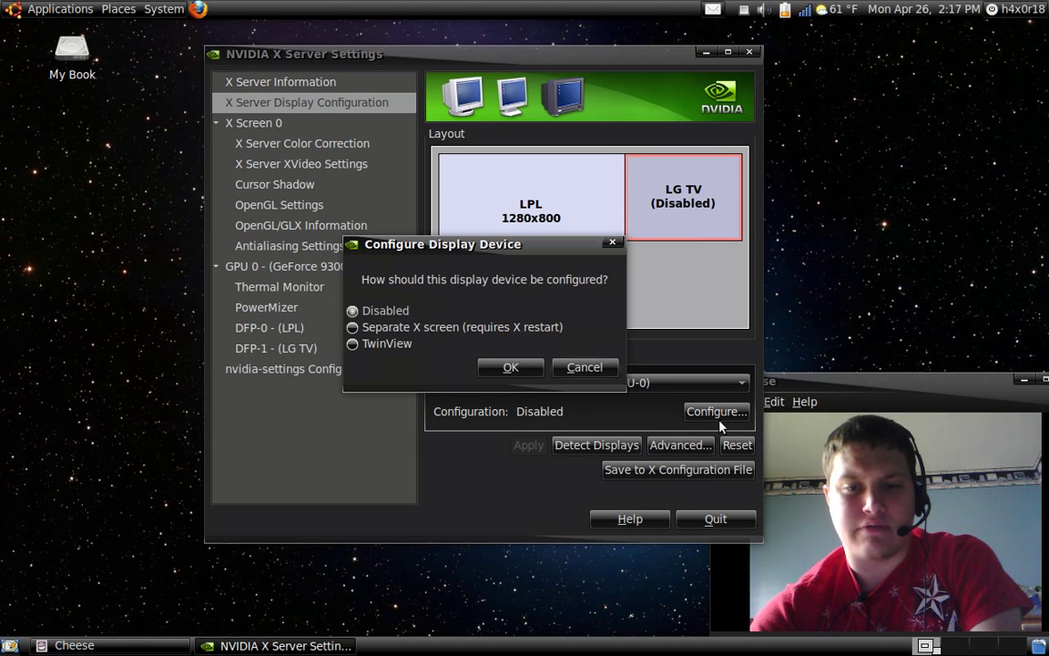
pyautogui.click(434, 329)
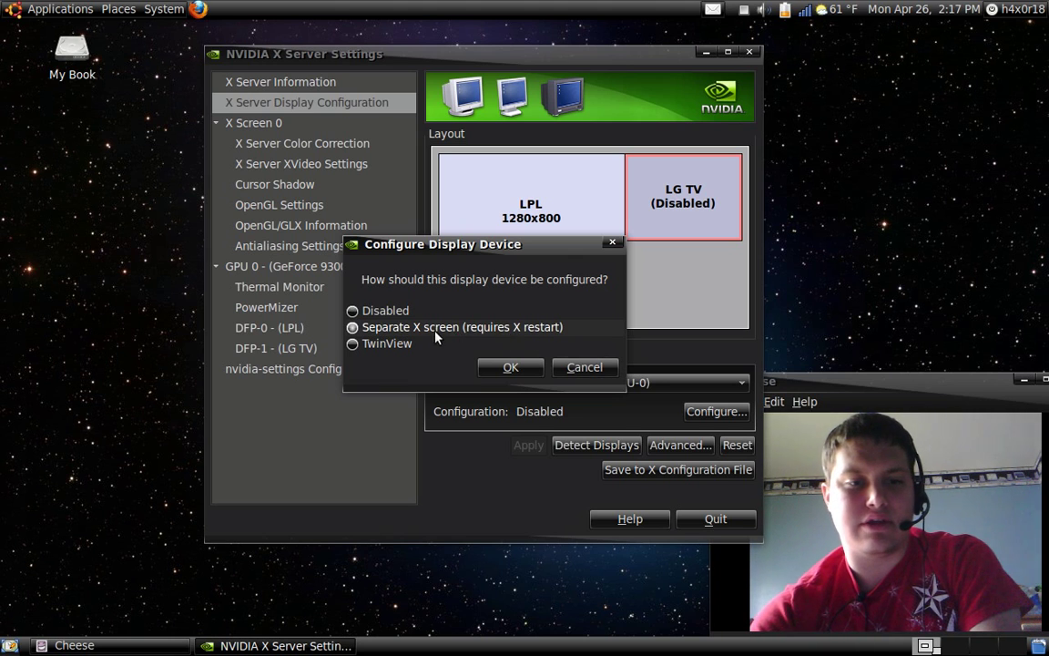
pyautogui.click(587, 368)
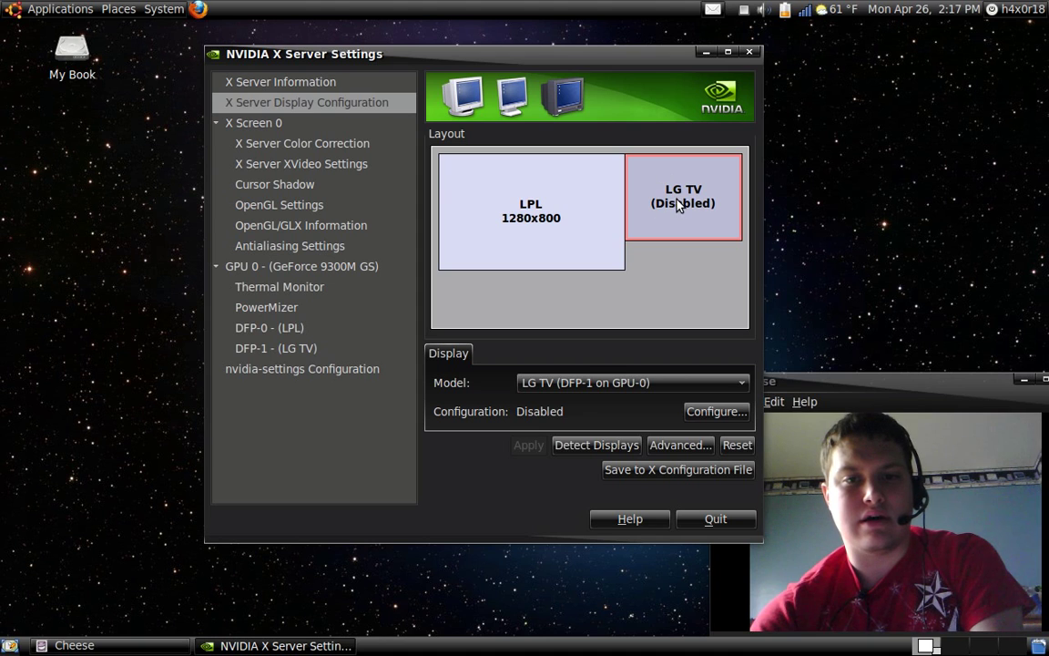
# Step: Make the LG TV a separate X screen positioned left of the LPL panel
pyautogui.click(695, 411)
pyautogui.click(364, 326)
pyautogui.click(510, 367)
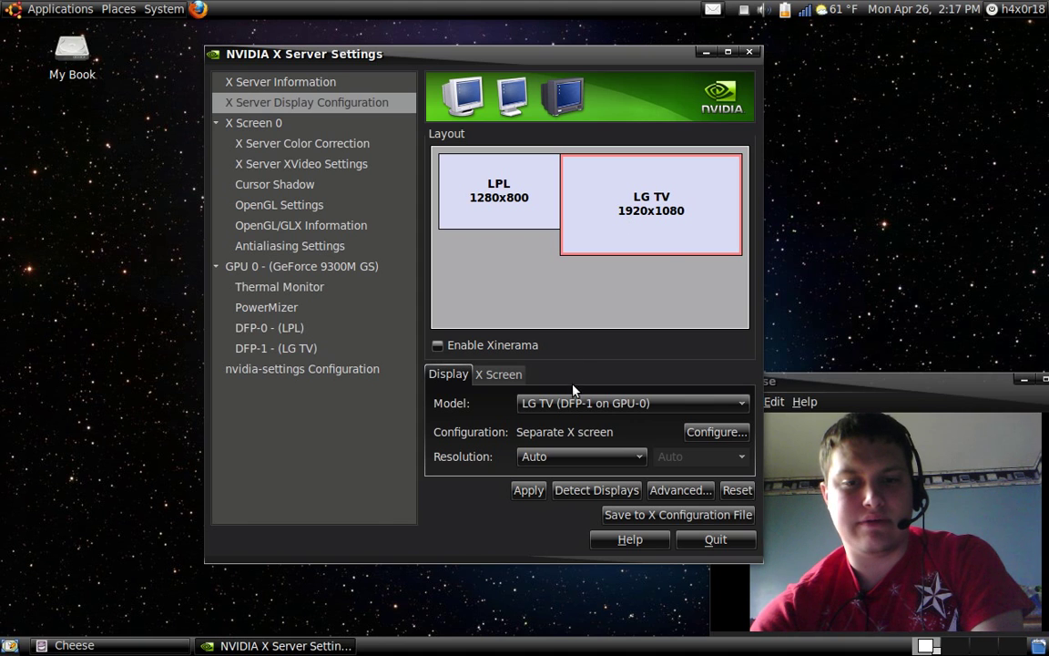
pyautogui.click(499, 374)
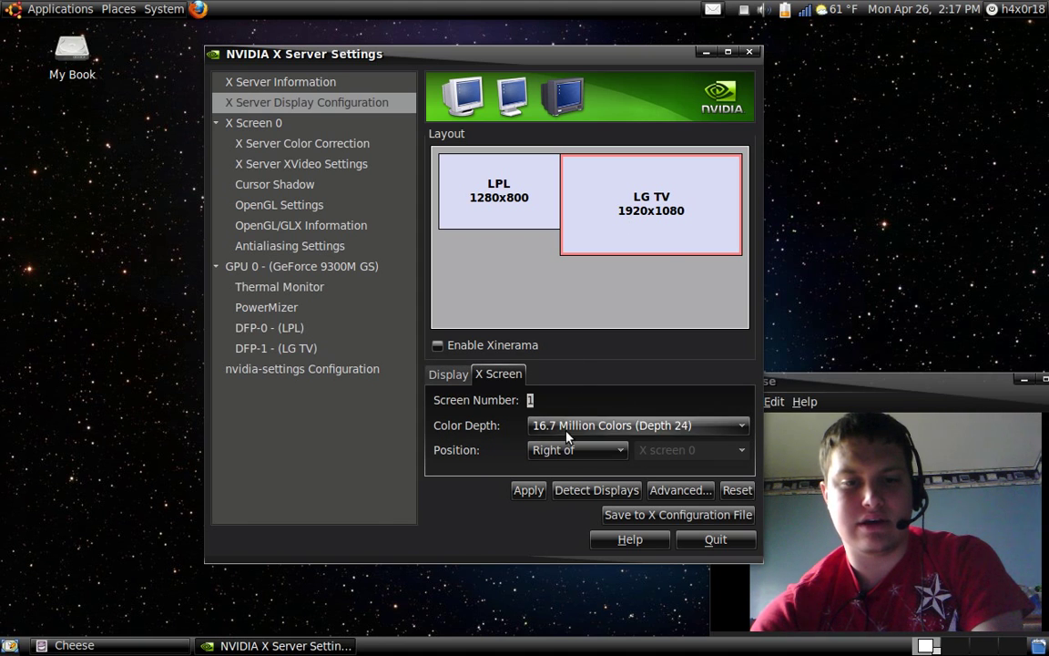
pyautogui.click(562, 450)
pyautogui.click(555, 470)
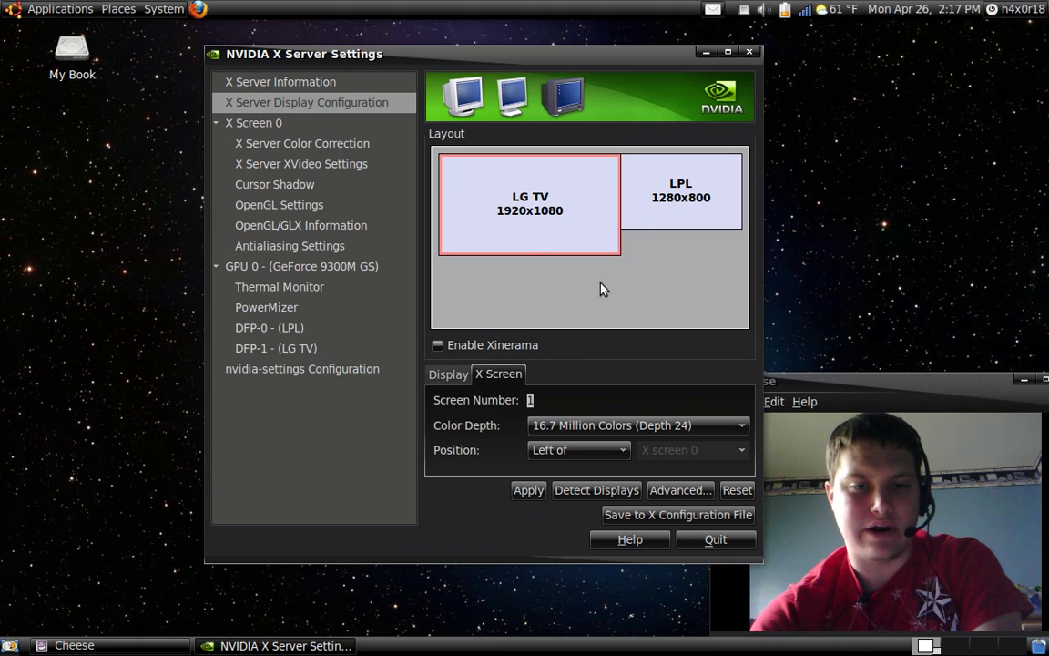
# Step: Set the LPL laptop panel's configuration to Disabled and confirm
pyautogui.click(459, 377)
pyautogui.click(681, 205)
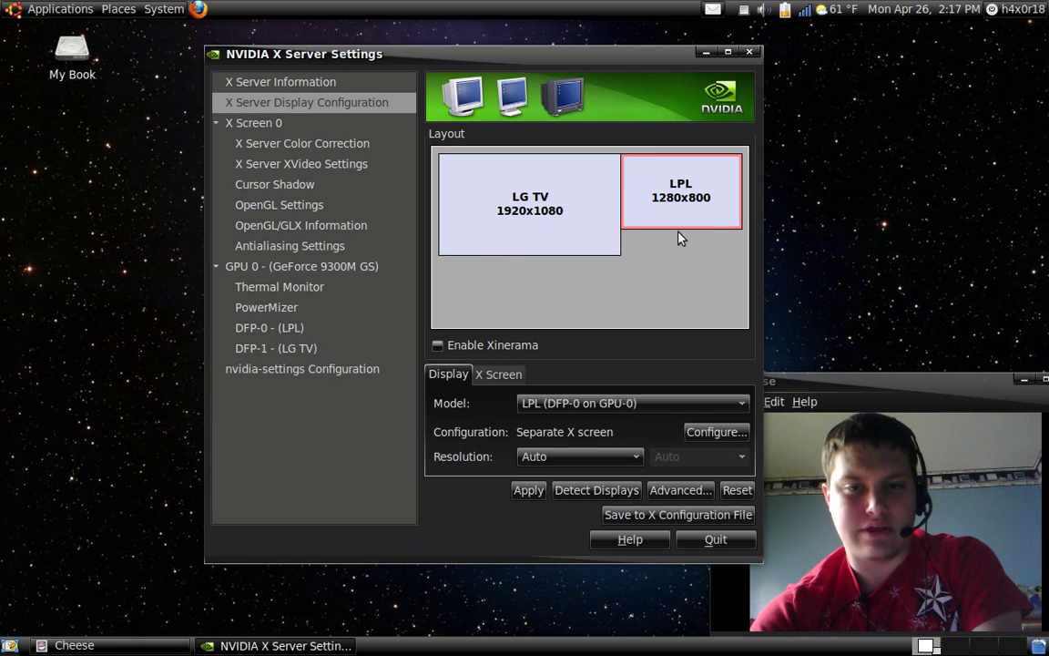
pyautogui.click(696, 432)
pyautogui.click(357, 320)
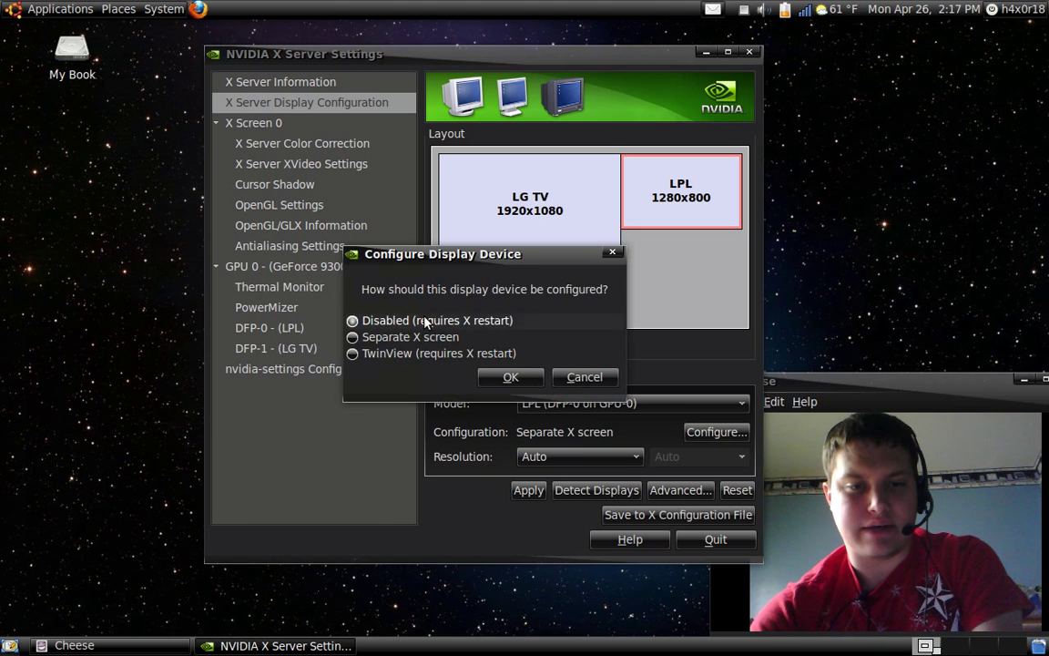
pyautogui.click(531, 381)
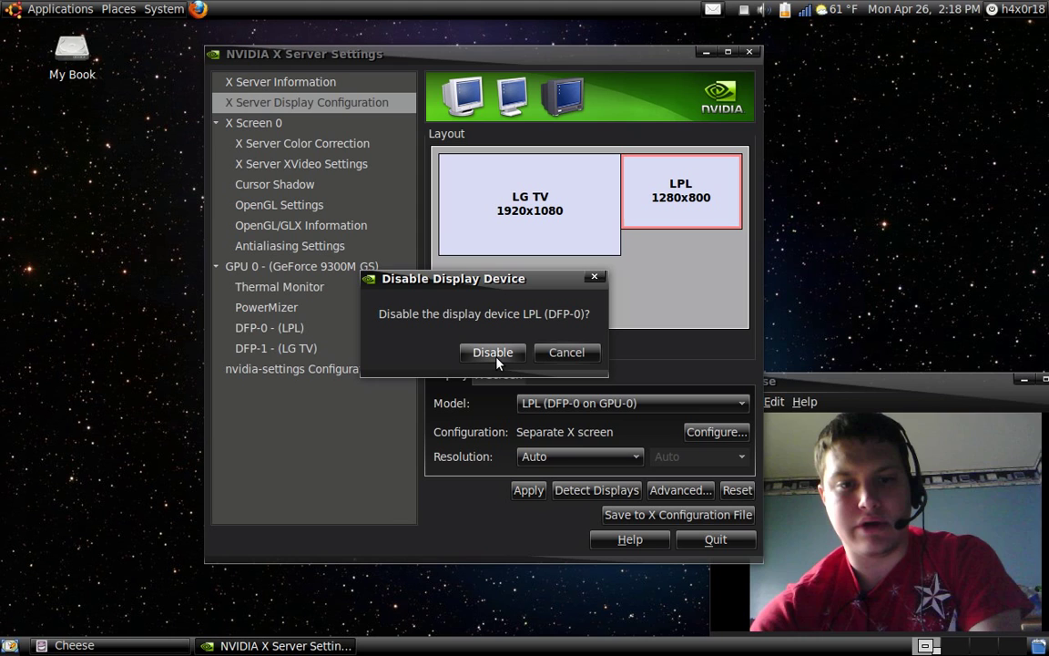
pyautogui.click(493, 354)
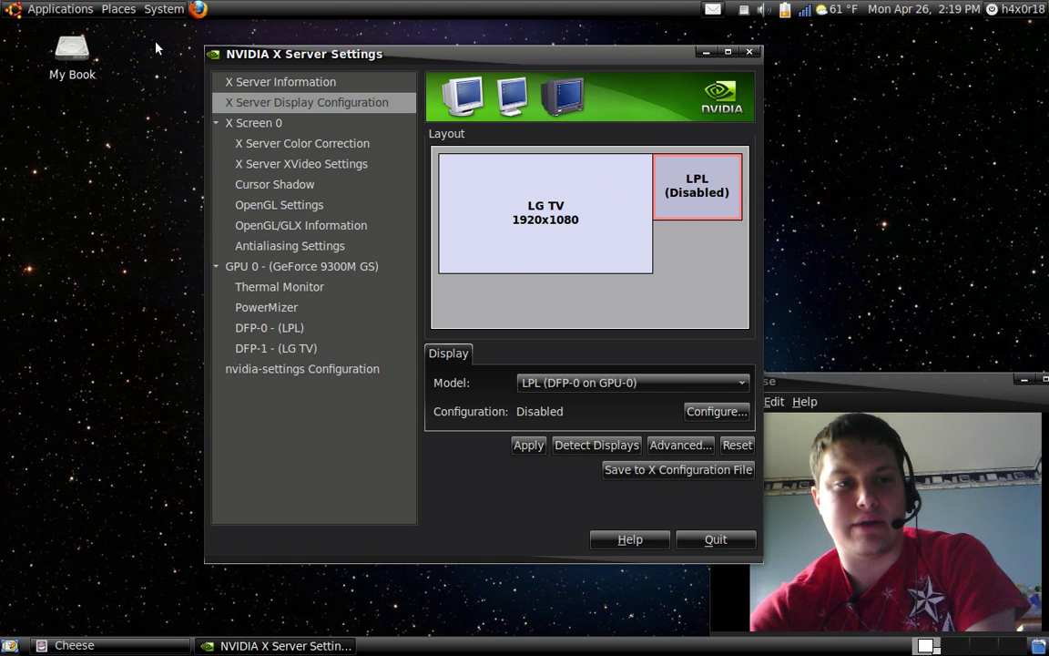
# Step: Open a file browser, go to the root folder '/', and open the etc folder
pyautogui.click(164, 9)
pyautogui.click(127, 34)
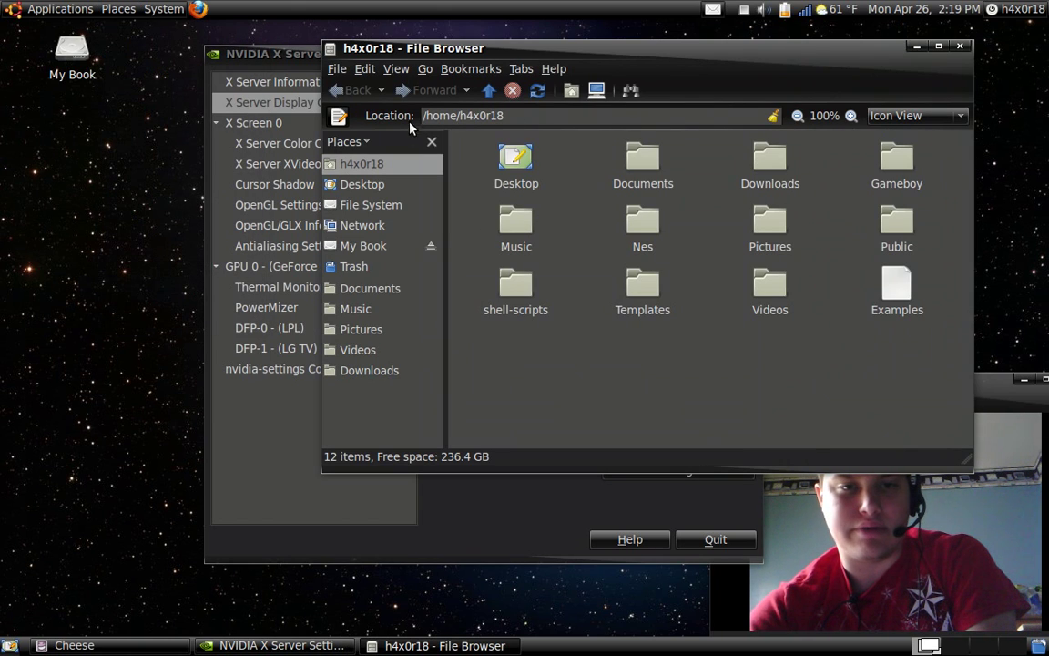
pyautogui.tripleClick(435, 115)
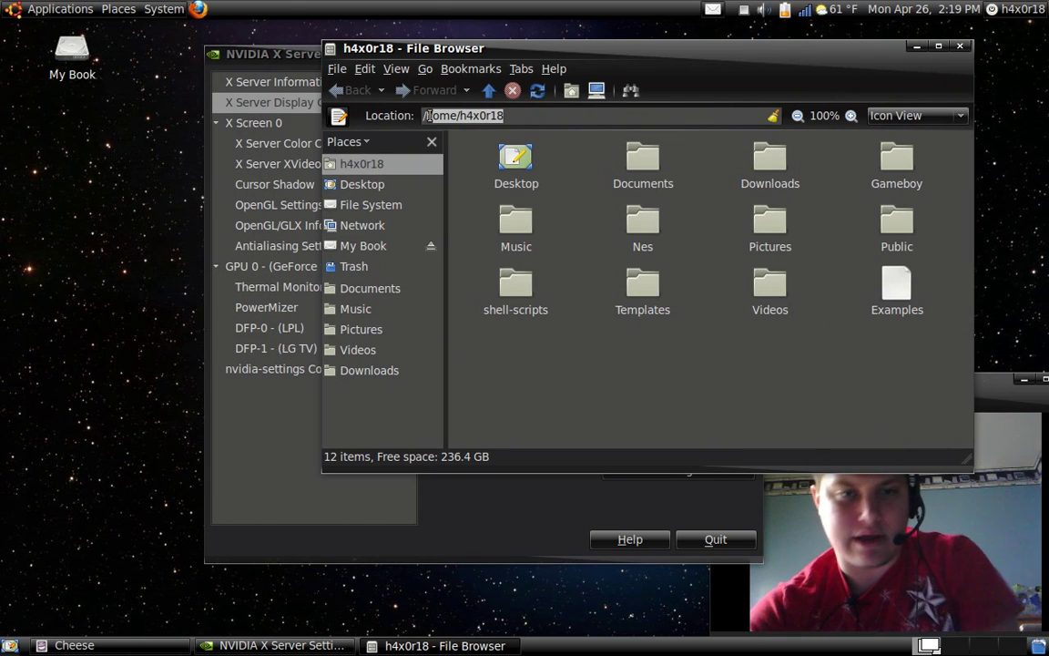
pyautogui.write('/')
pyautogui.press('Return')
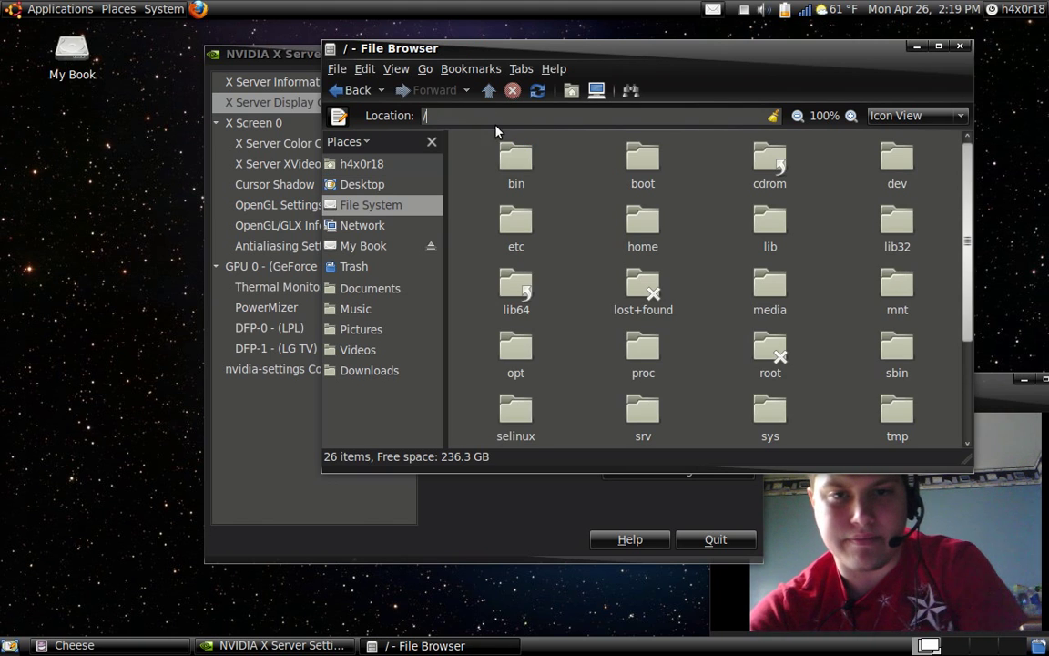
pyautogui.scroll(-3, 610, 223)
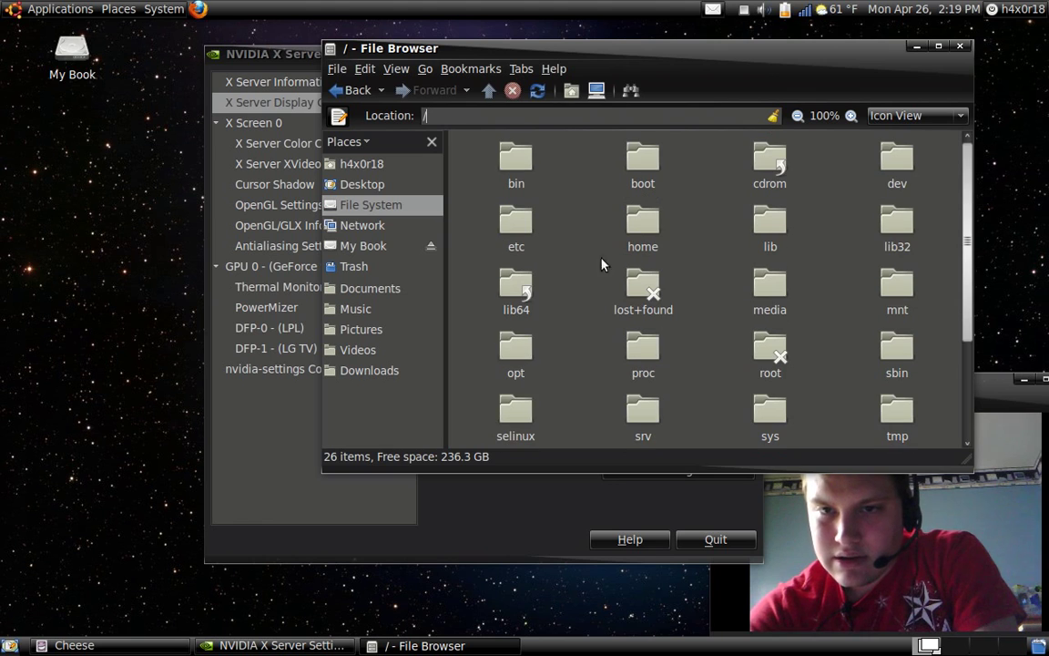
pyautogui.doubleClick(512, 228)
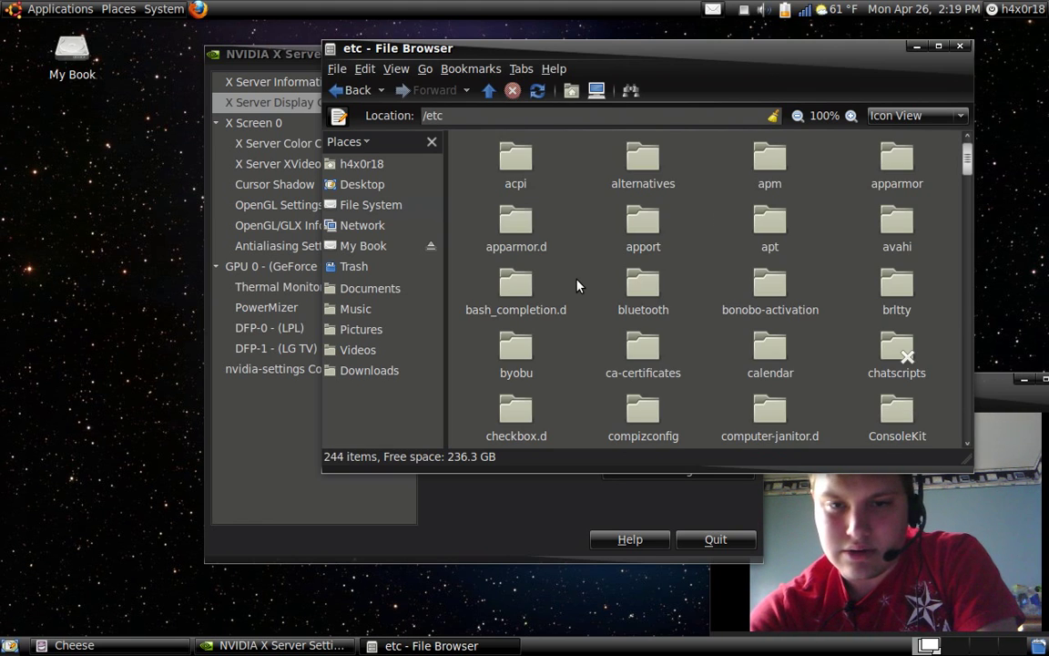
# Step: Go to /etc/X11 via the Location bar to find xorg.conf.backup
pyautogui.scroll(-2, 637, 278)
pyautogui.scroll(-3, 683, 268)
pyautogui.scroll(-4, 689, 262)
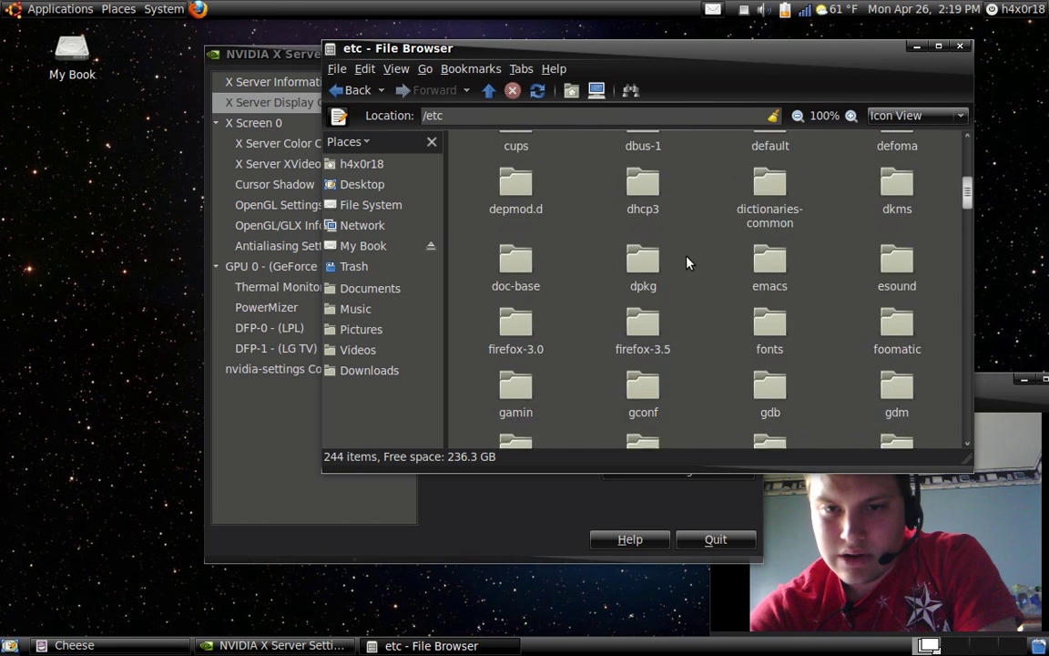
pyautogui.scroll(-3, 688, 264)
pyautogui.scroll(-2, 688, 263)
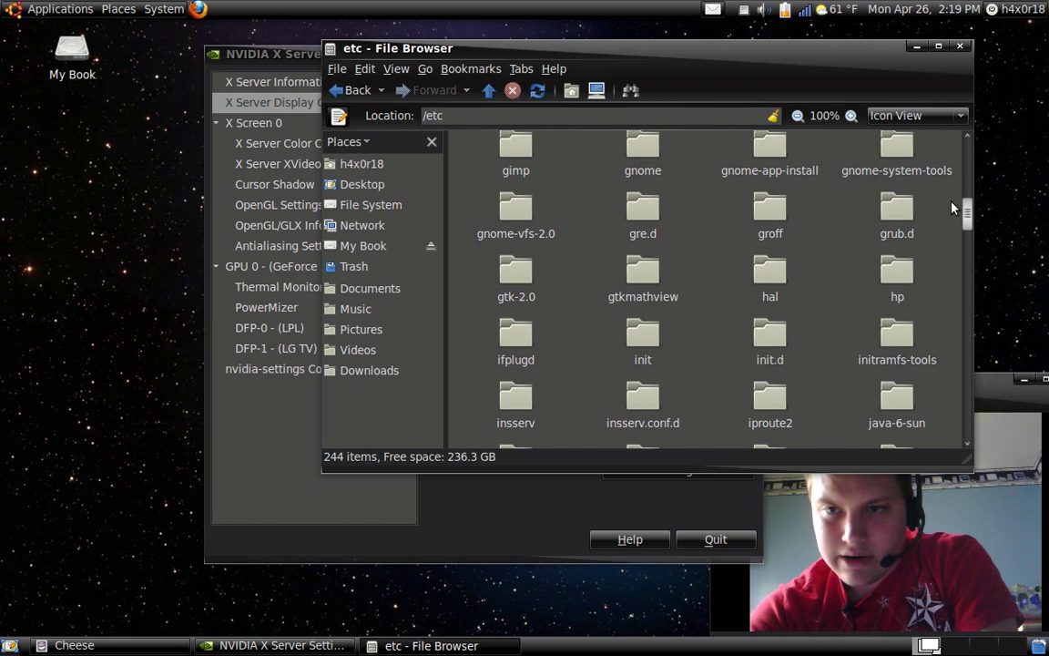
pyautogui.write('/')
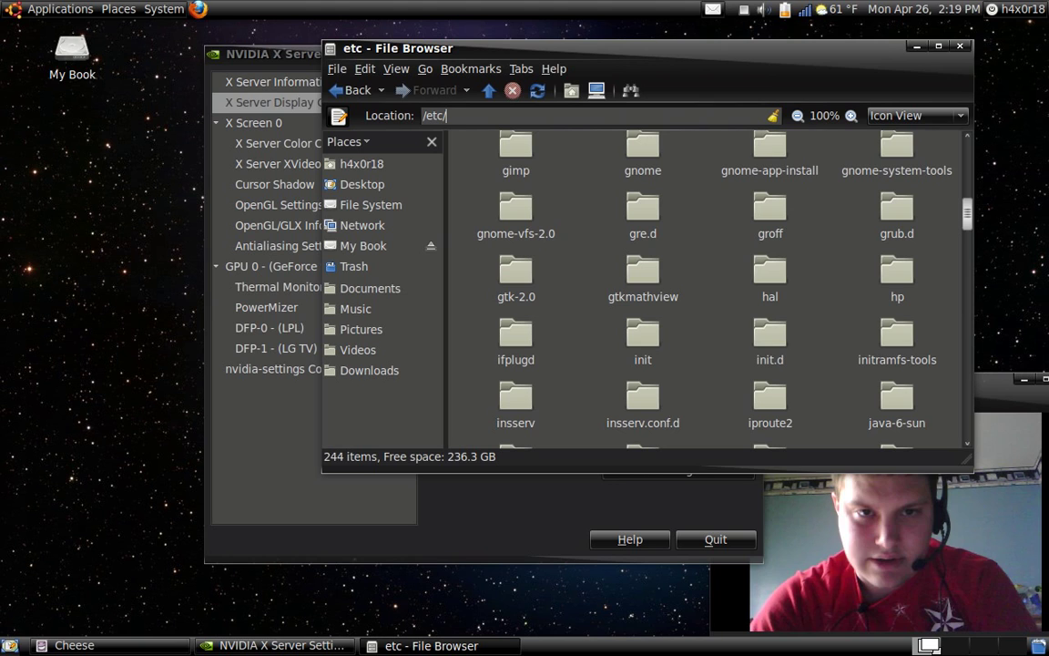
pyautogui.write('X11')
pyautogui.press('Return')
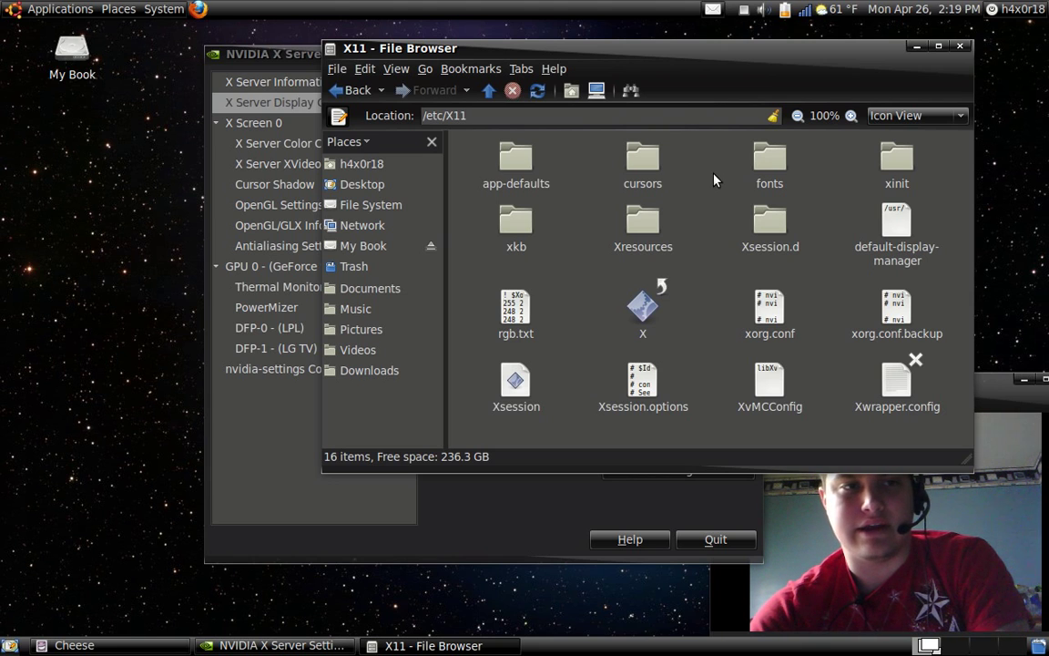
# Step: Close the file browser and make LPL a separate X screen left of the LG TV
pyautogui.click(959, 45)
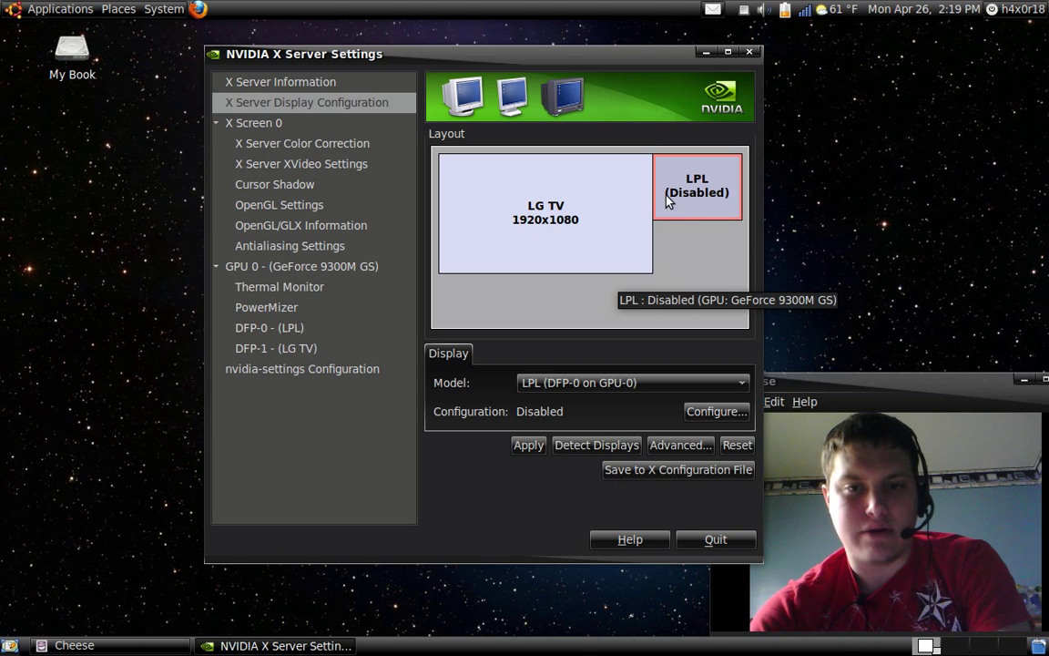
pyautogui.click(616, 216)
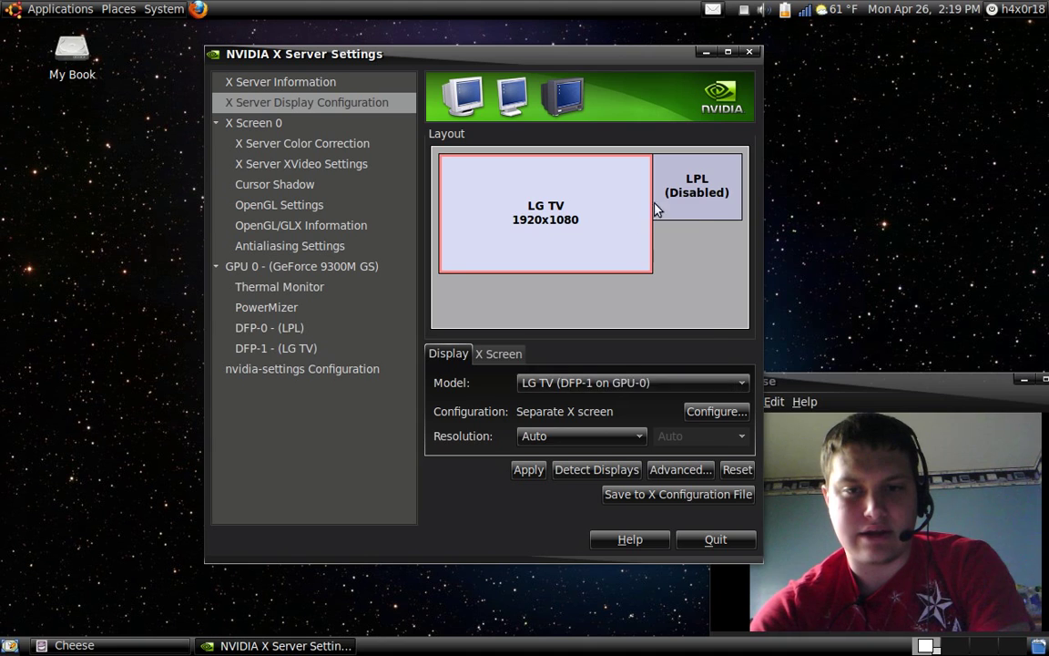
pyautogui.click(656, 210)
pyautogui.click(527, 380)
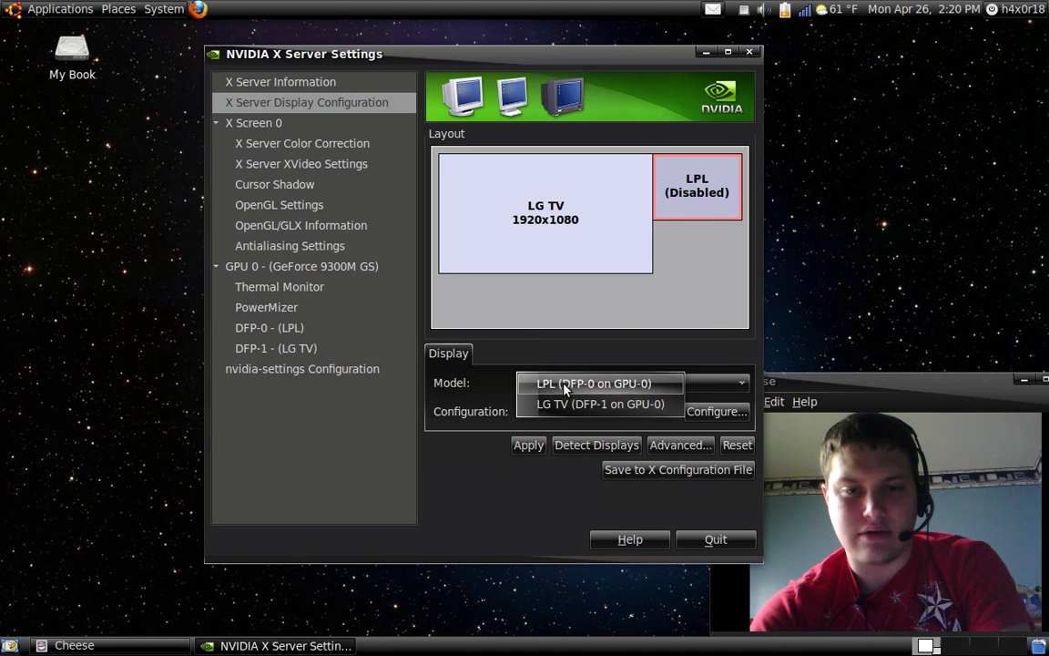
pyautogui.click(652, 390)
pyautogui.click(716, 411)
pyautogui.click(401, 337)
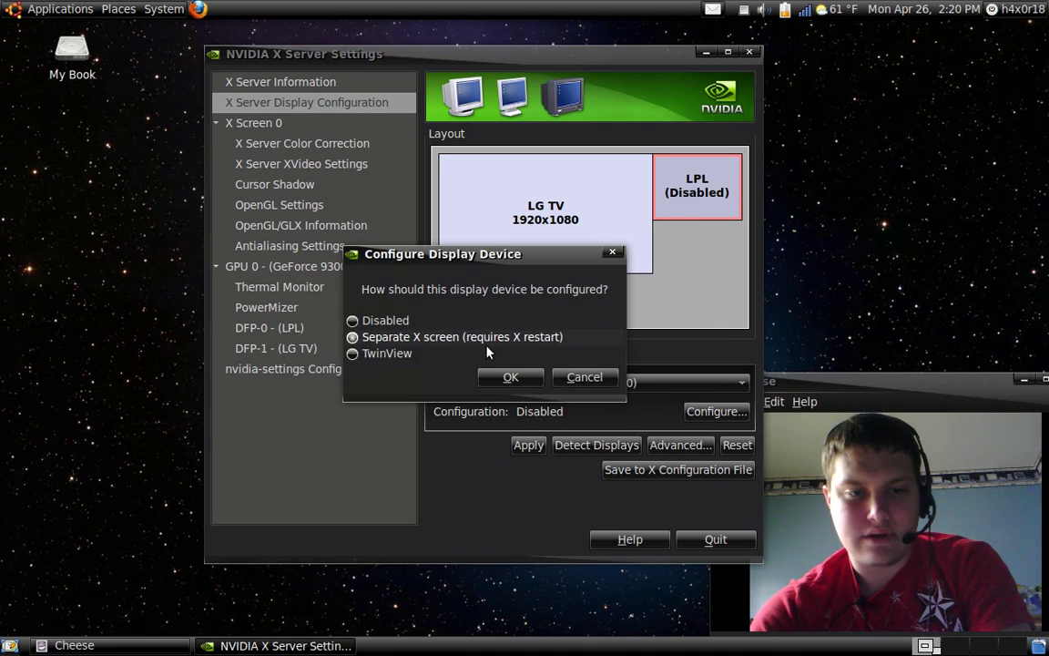
pyautogui.click(503, 377)
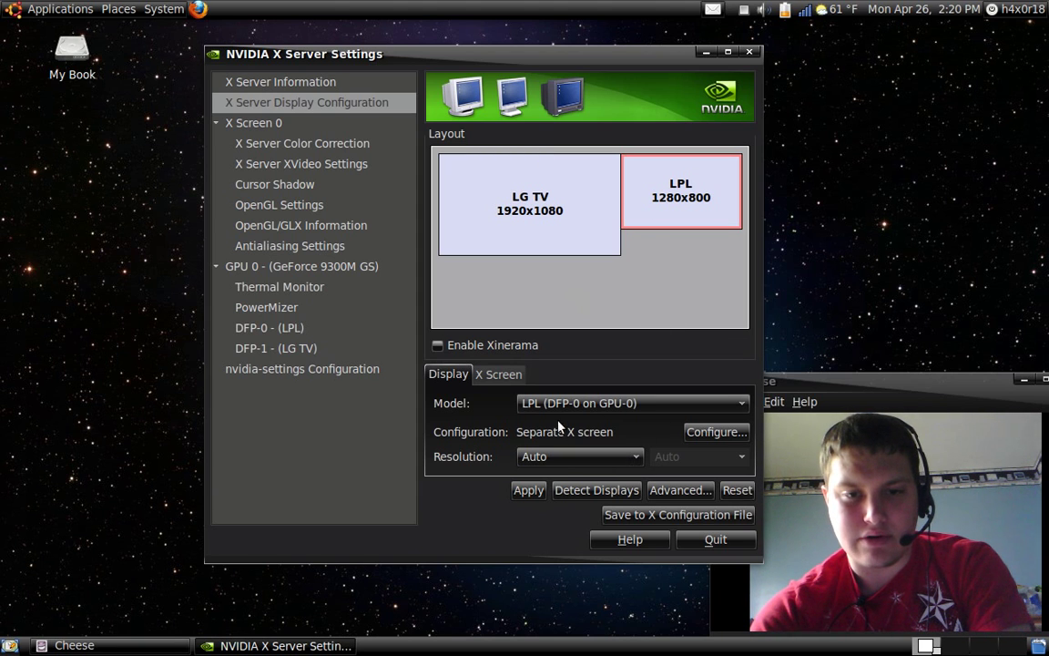
pyautogui.click(498, 374)
pyautogui.click(568, 449)
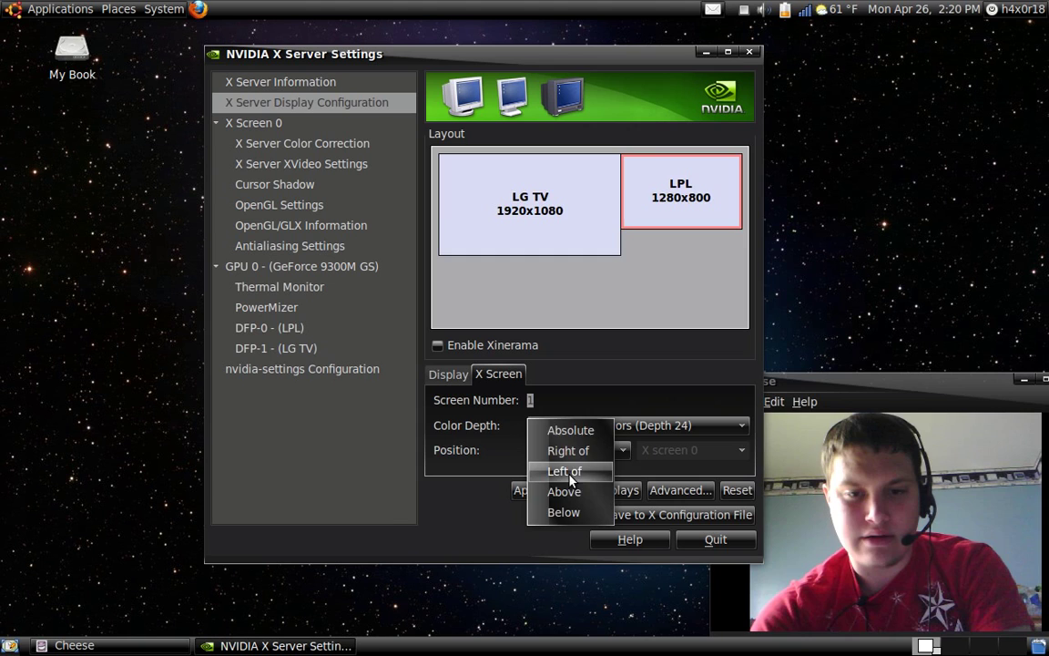
pyautogui.click(570, 471)
# Step: Set the LG TV's configuration to Disabled and confirm turning it off
pyautogui.click(632, 187)
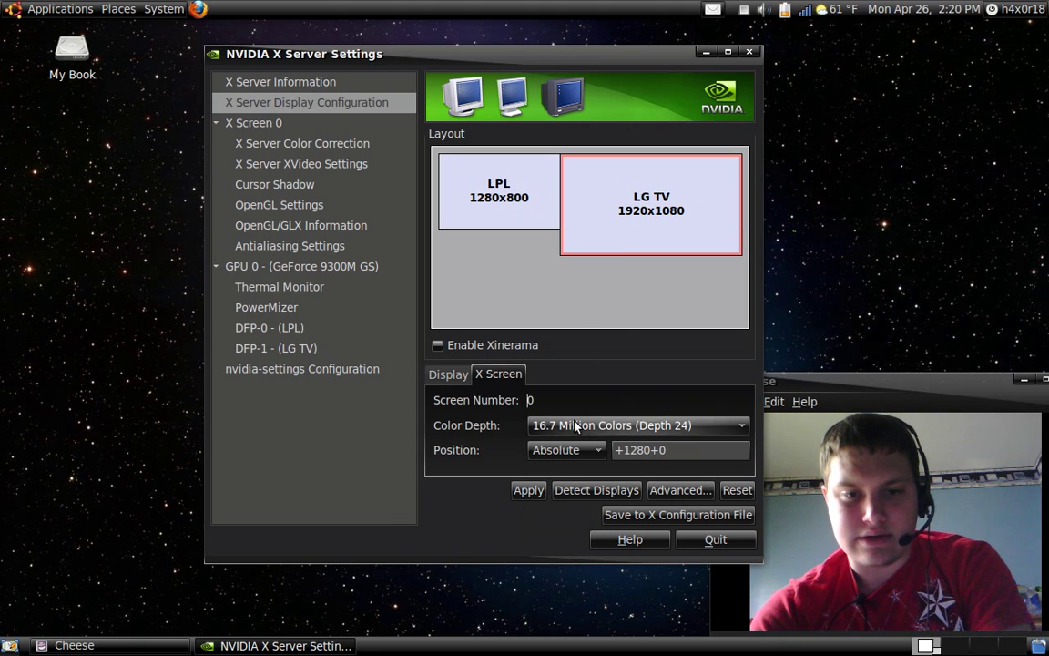
pyautogui.click(448, 374)
pyautogui.click(714, 431)
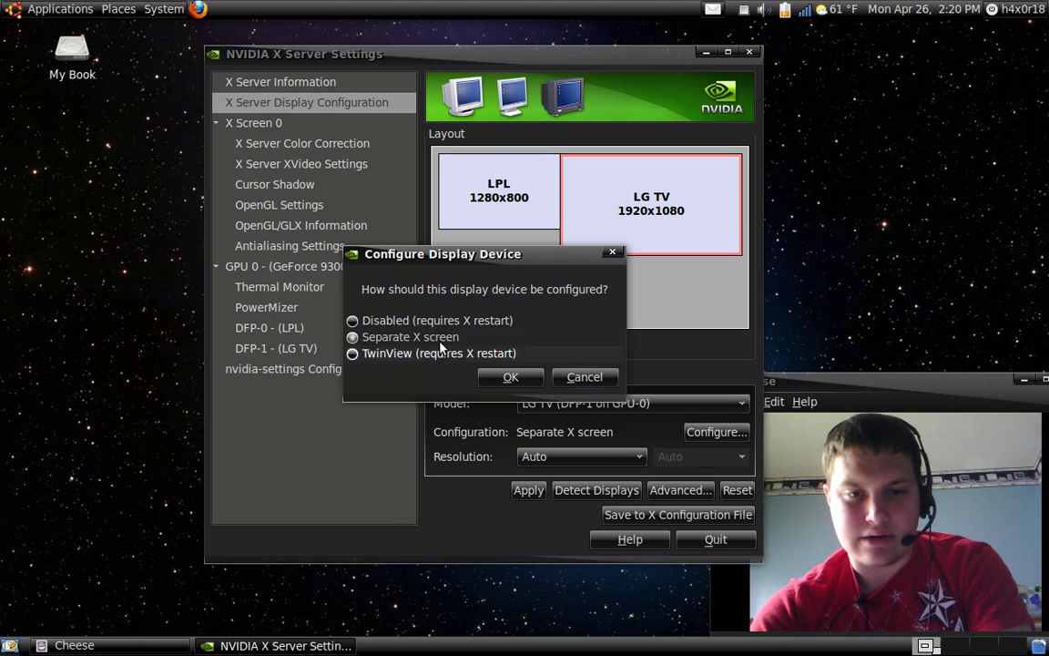
pyautogui.click(436, 320)
pyautogui.click(509, 377)
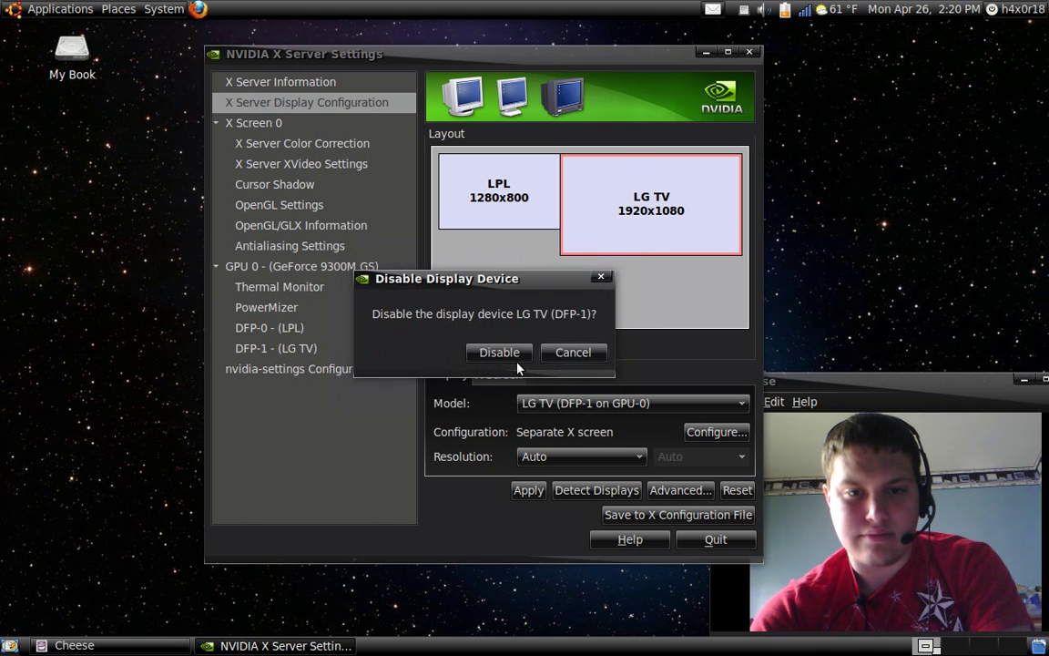
pyautogui.click(510, 353)
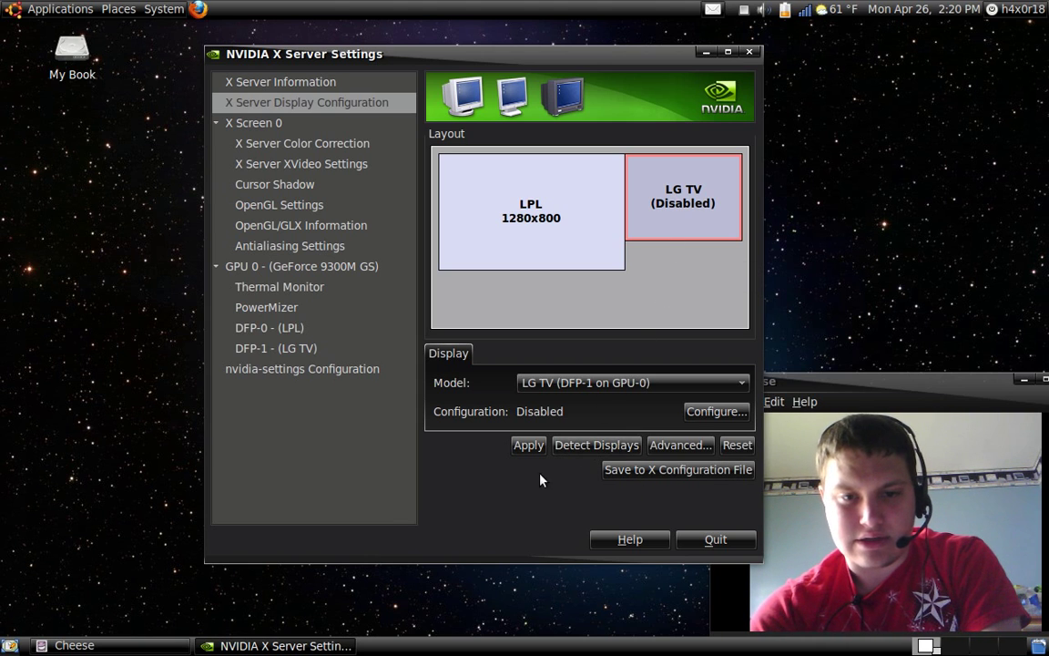
# Step: Quit NVIDIA X Server Settings and confirm
pyautogui.click(542, 189)
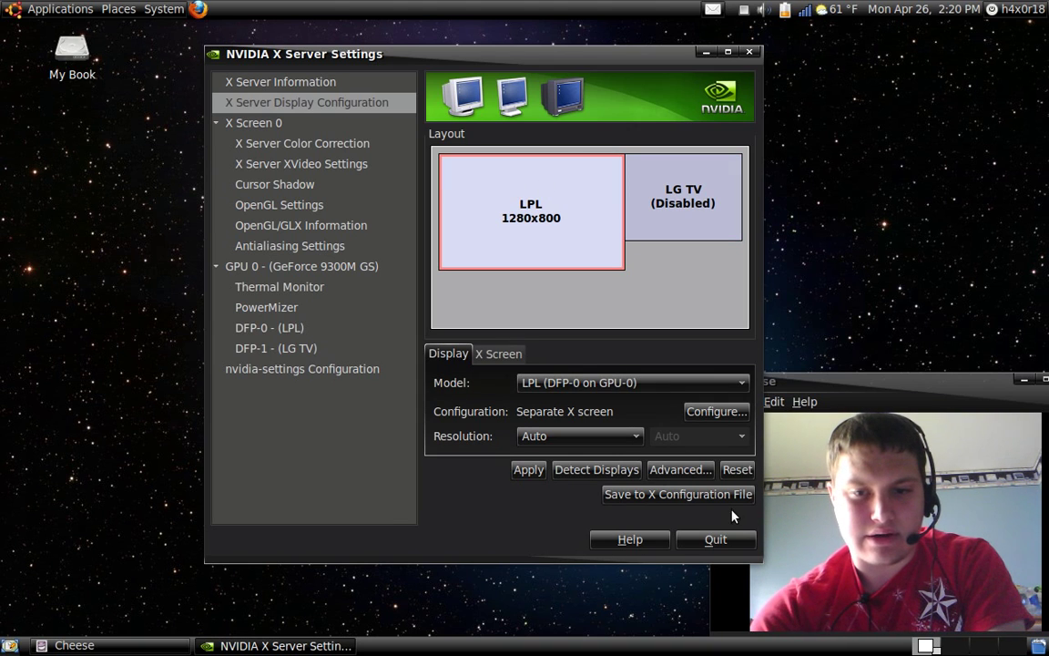
pyautogui.click(736, 543)
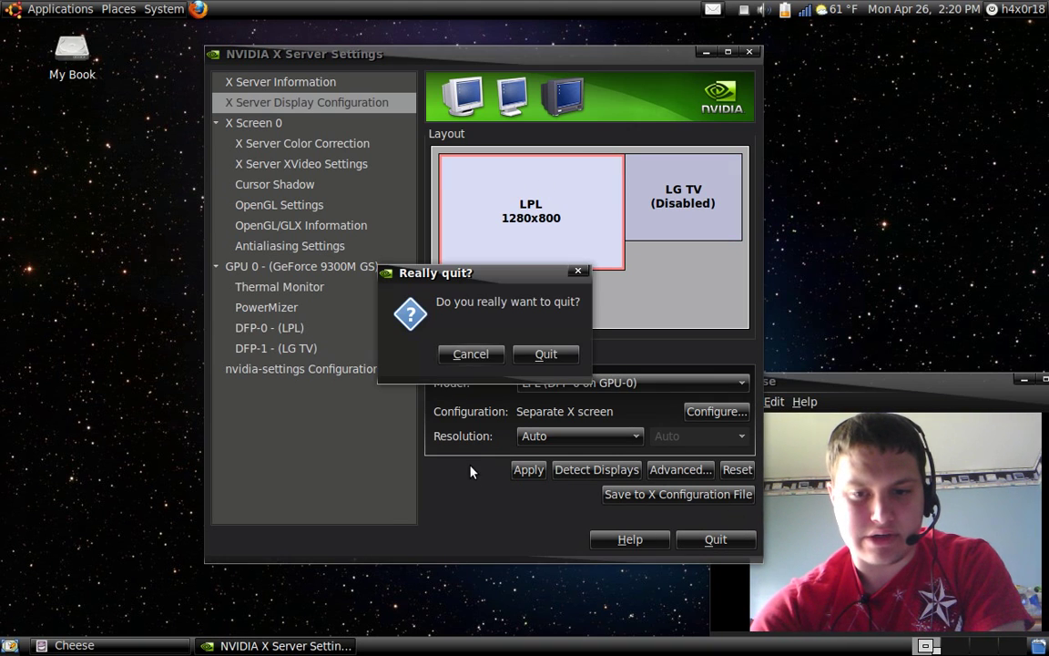
pyautogui.click(541, 355)
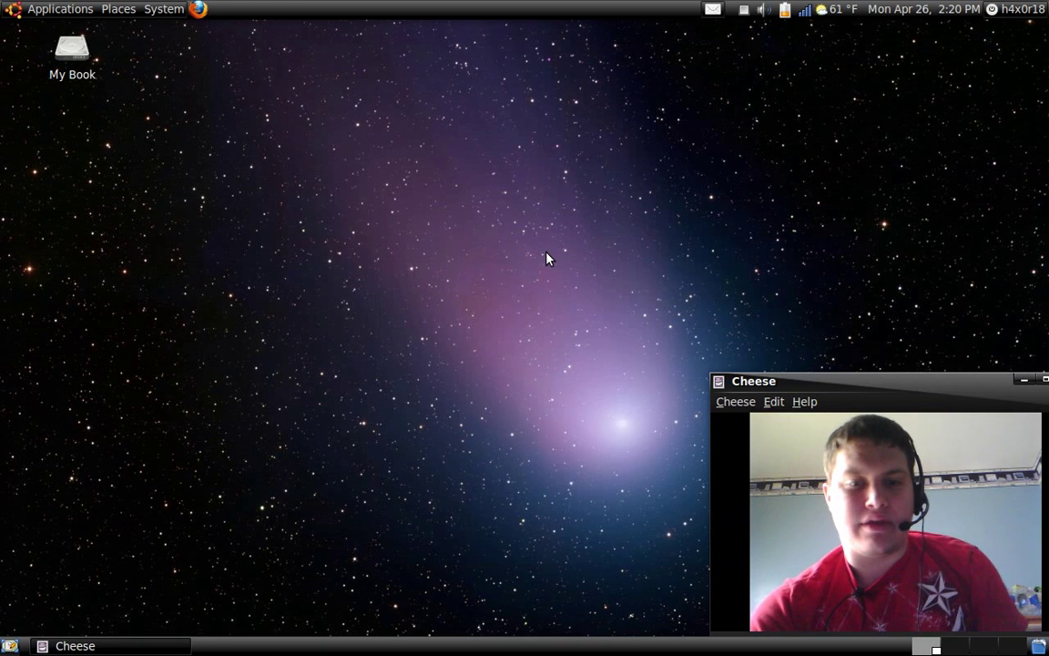